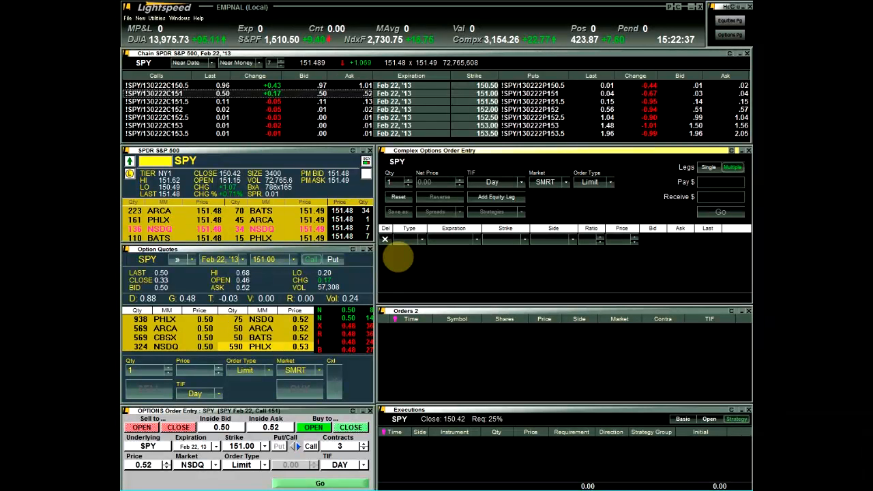
Step: Load the SPY Feb 22 150.50 call into the single-option ticket with 1 contract
{"action": "left_click", "coordinate": [302, 412]}
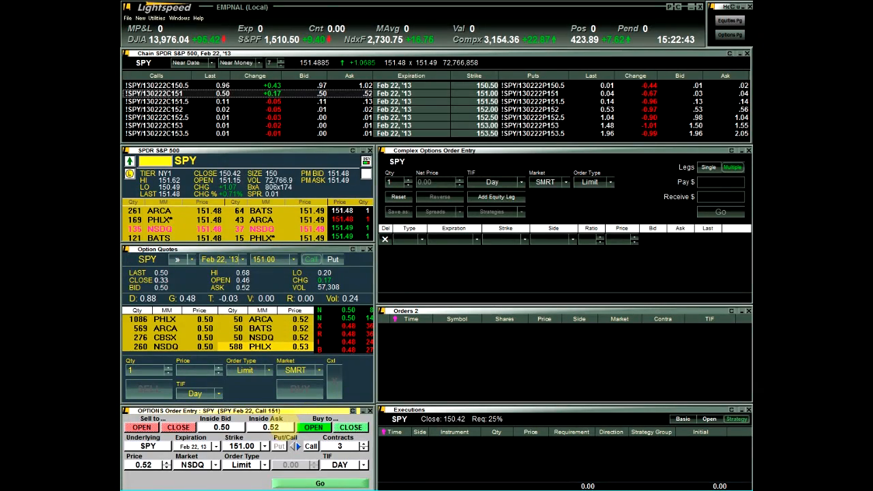
{"action": "left_click", "coordinate": [254, 92]}
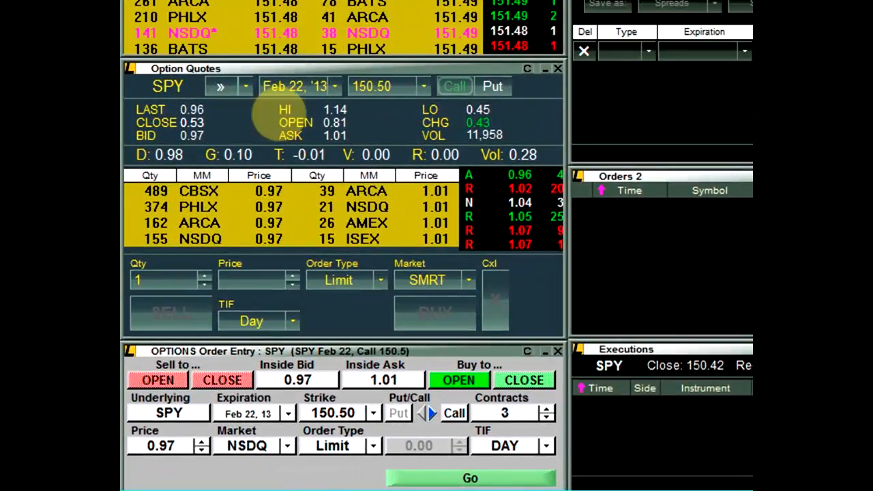
{"action": "left_click", "coordinate": [288, 413]}
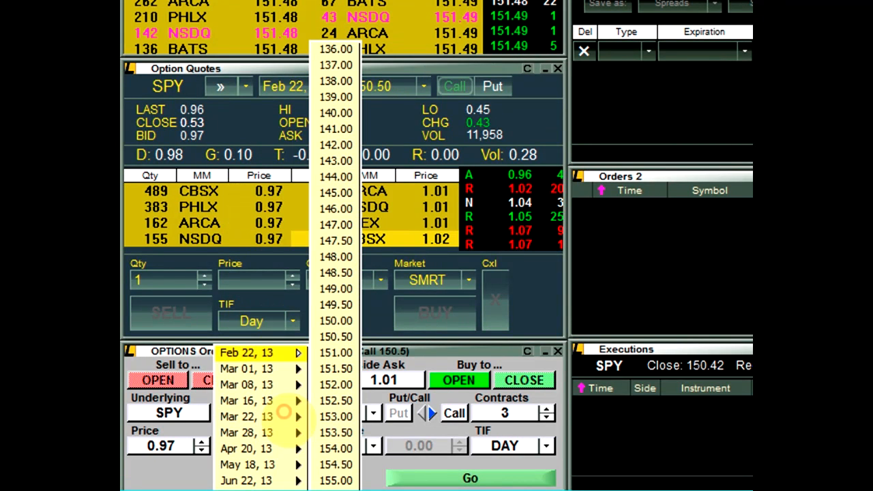
{"action": "left_click", "coordinate": [375, 399]}
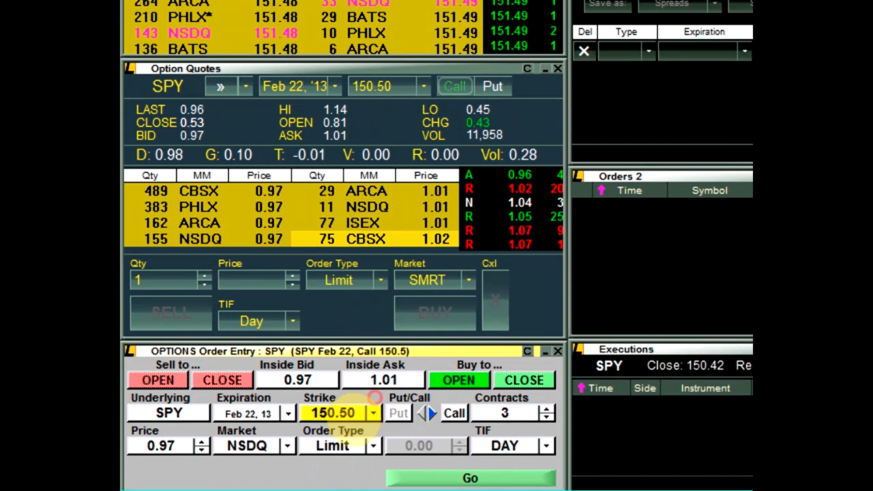
{"action": "left_click", "coordinate": [372, 413]}
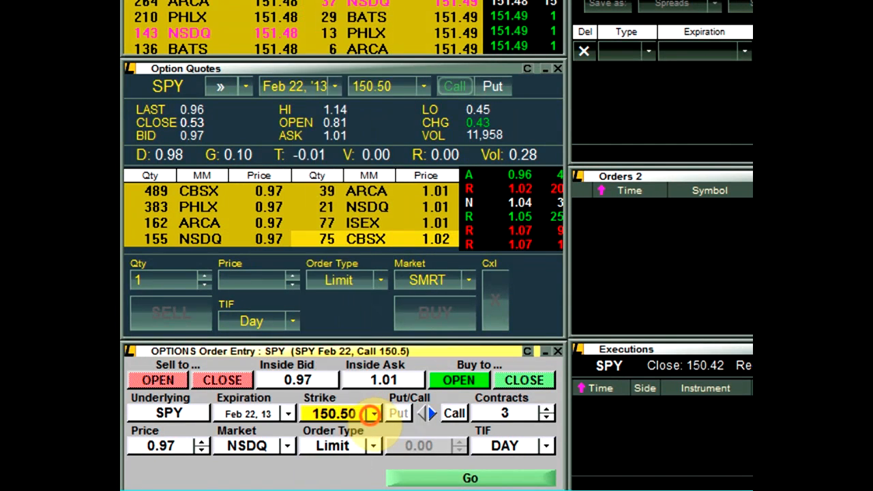
{"action": "left_click", "coordinate": [401, 413]}
{"action": "left_click", "coordinate": [454, 412]}
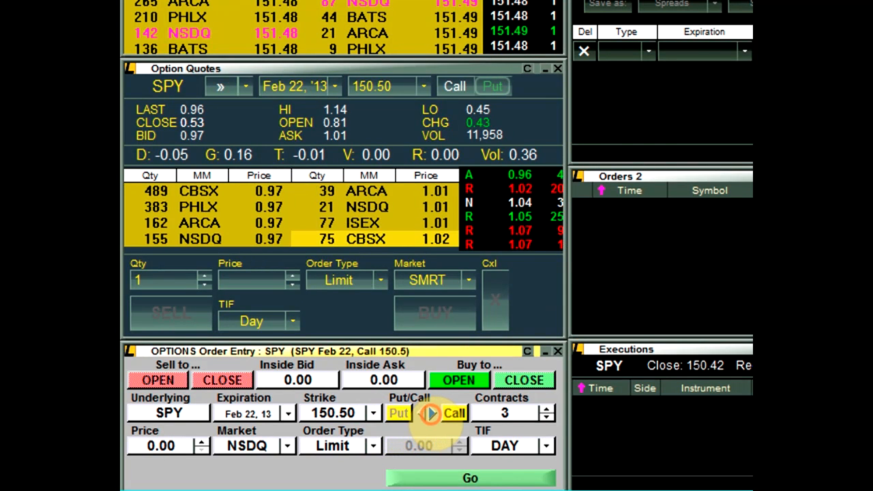
{"action": "left_click", "coordinate": [546, 418]}
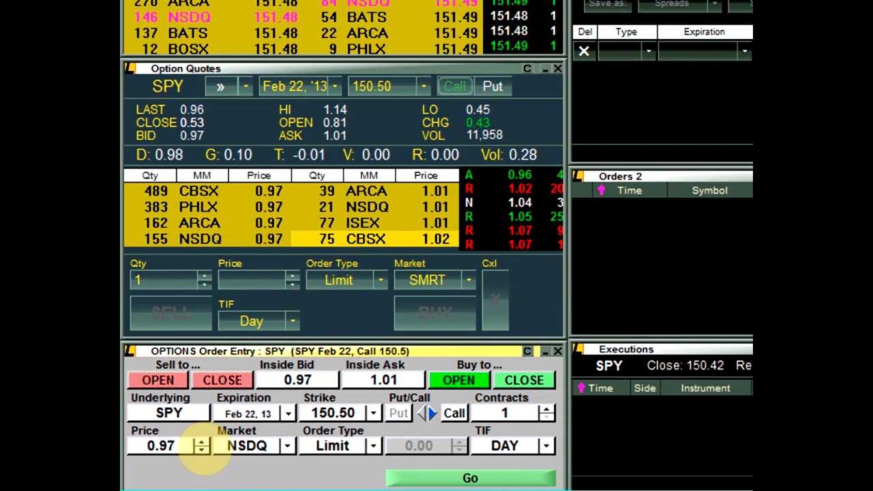
Step: Keep NSDQ destination, Limit order type and DAY time in force on the ticket
{"action": "left_click", "coordinate": [199, 440]}
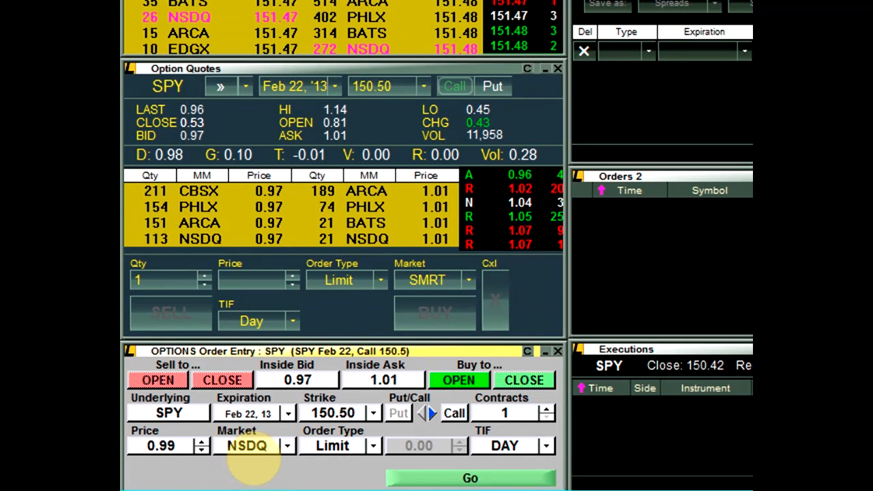
{"action": "left_click", "coordinate": [287, 445]}
{"action": "left_click", "coordinate": [254, 446]}
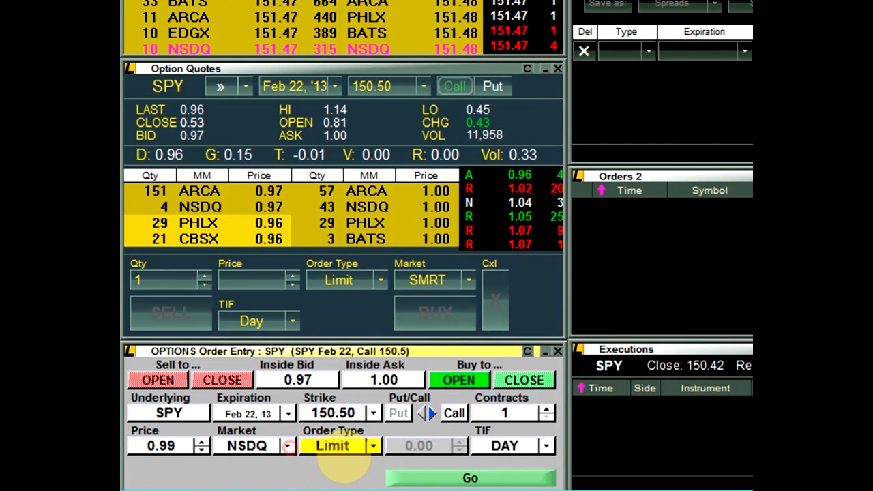
{"action": "left_click", "coordinate": [373, 446]}
{"action": "left_click", "coordinate": [344, 445]}
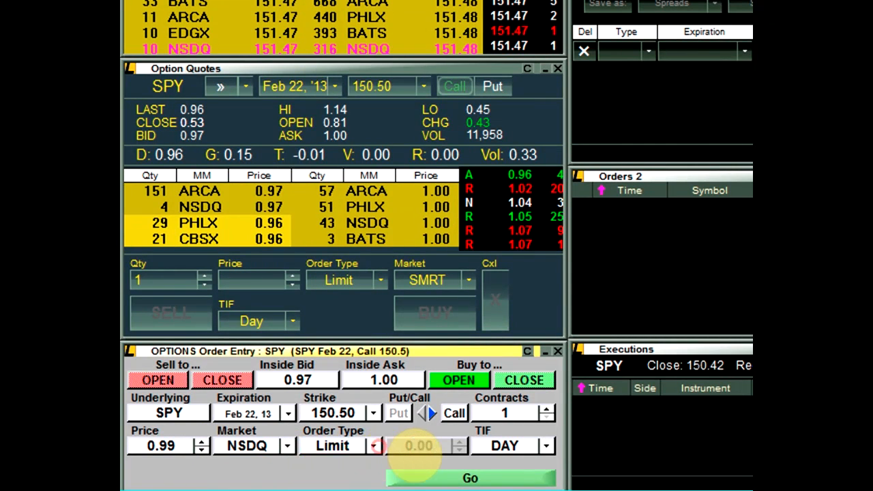
{"action": "left_click", "coordinate": [546, 446]}
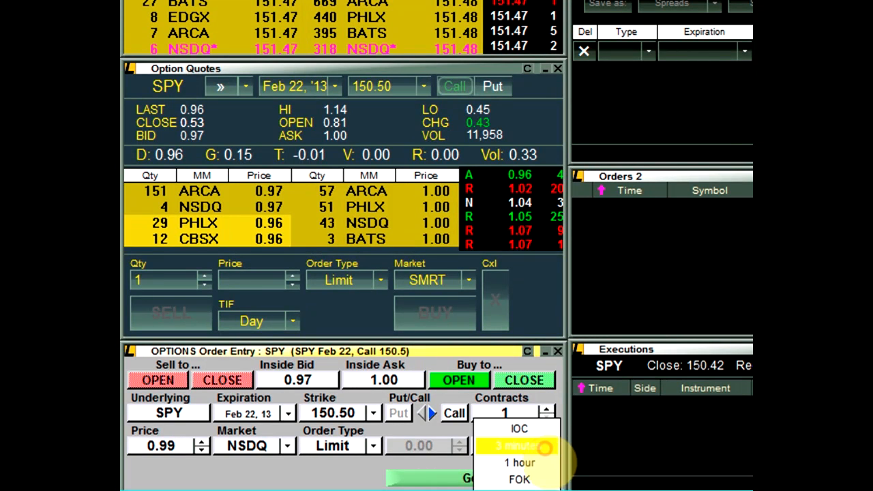
{"action": "left_click", "coordinate": [505, 445]}
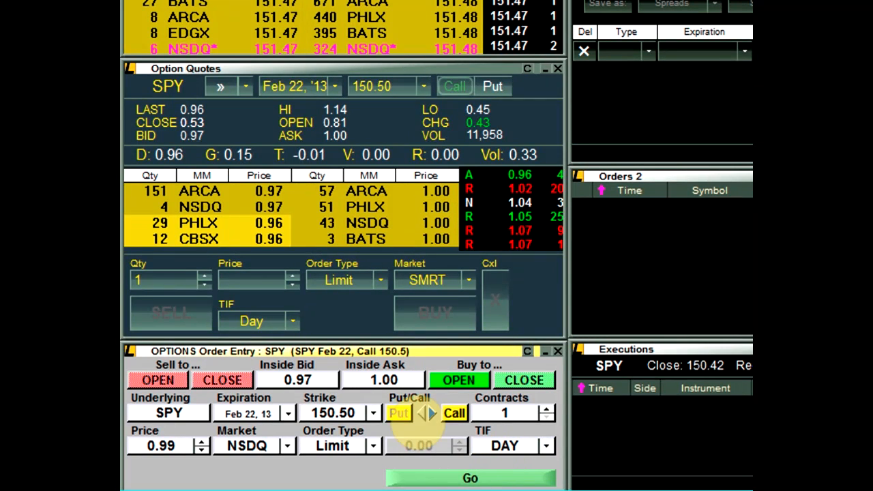
Step: Price at the inside ask 1.00, set Buy to Open, and send the confirmed call order
{"action": "left_click", "coordinate": [298, 379]}
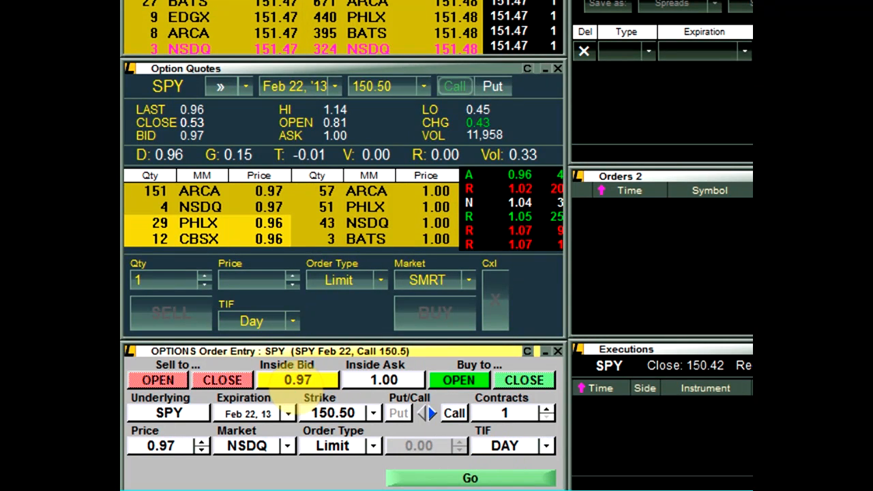
{"action": "left_click", "coordinate": [382, 380]}
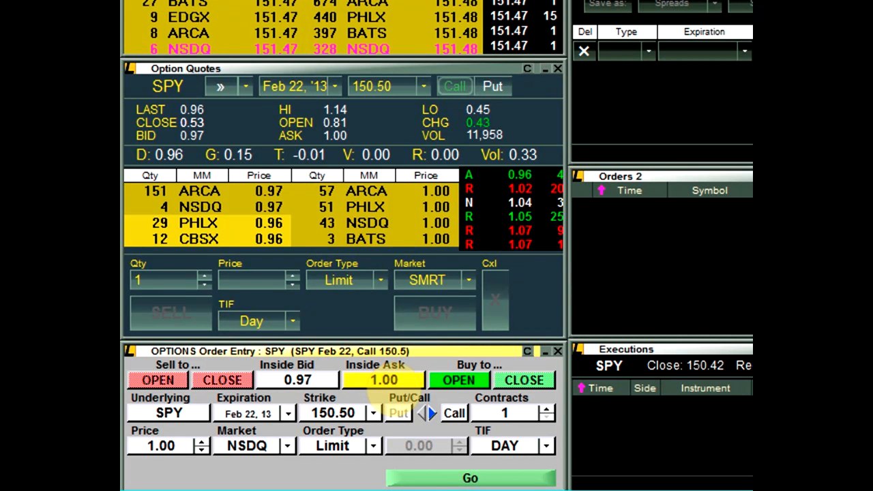
{"action": "left_click", "coordinate": [158, 380]}
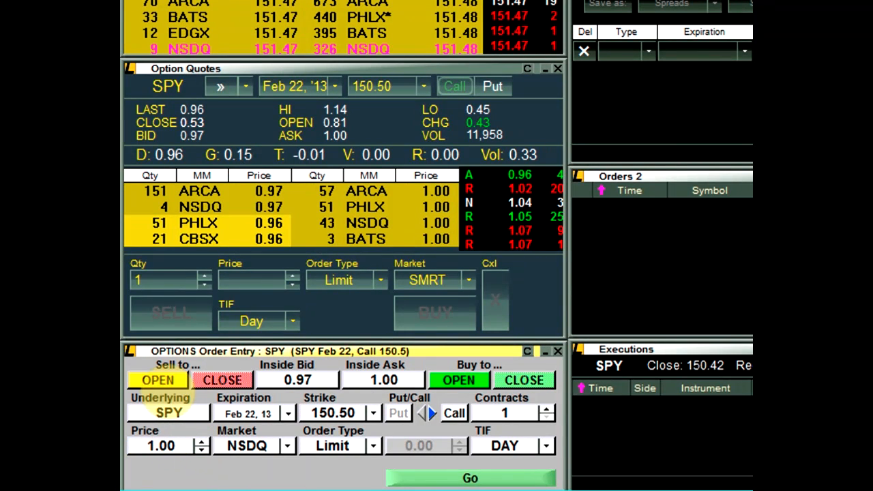
{"action": "left_click", "coordinate": [458, 379]}
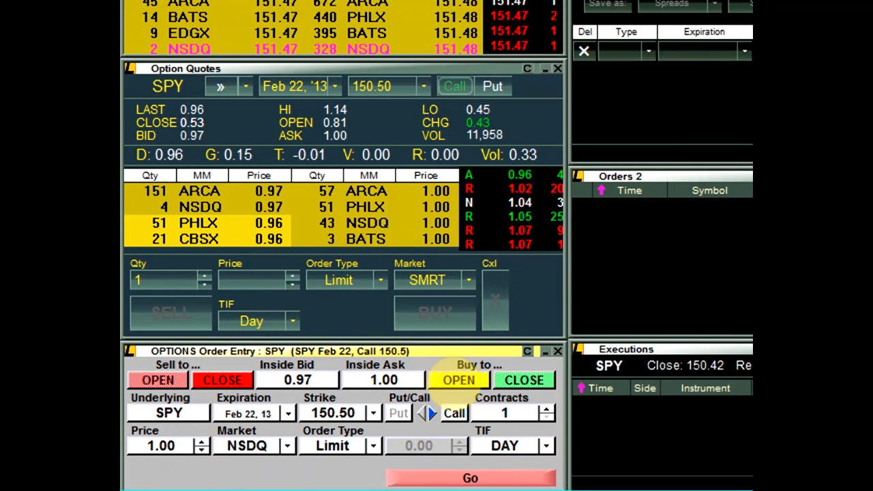
{"action": "left_click", "coordinate": [460, 380]}
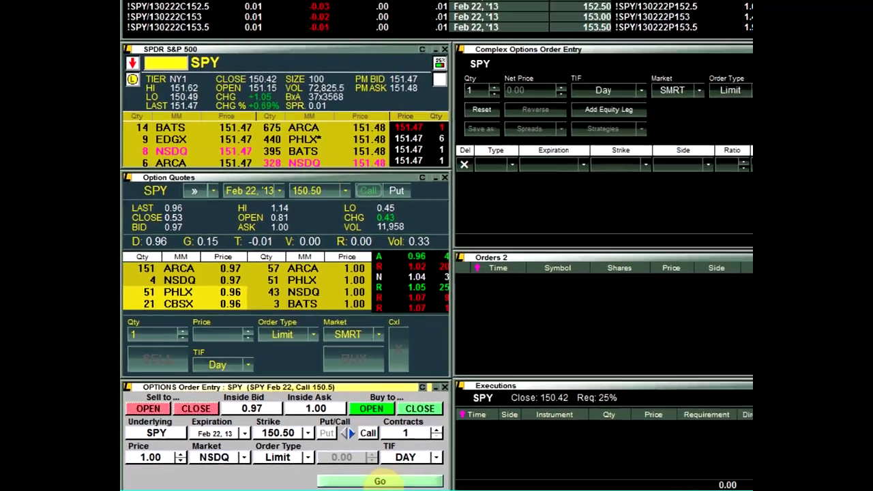
{"action": "left_click", "coordinate": [470, 478]}
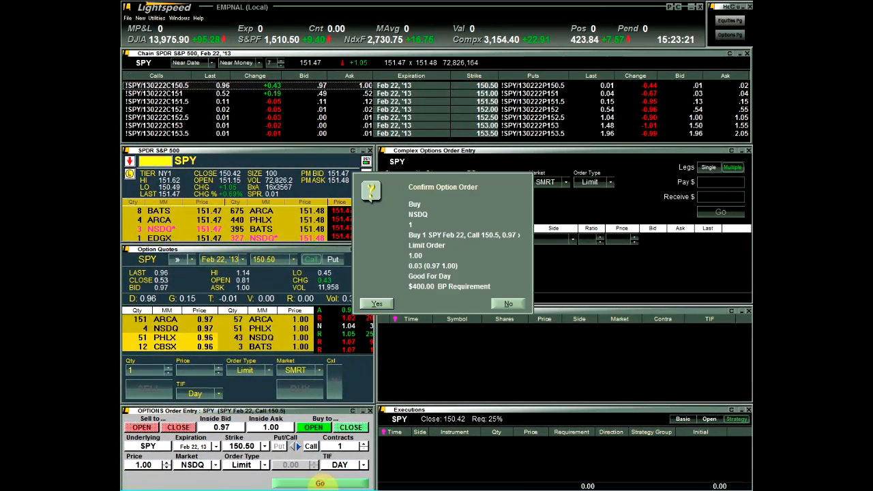
{"action": "left_click", "coordinate": [378, 304]}
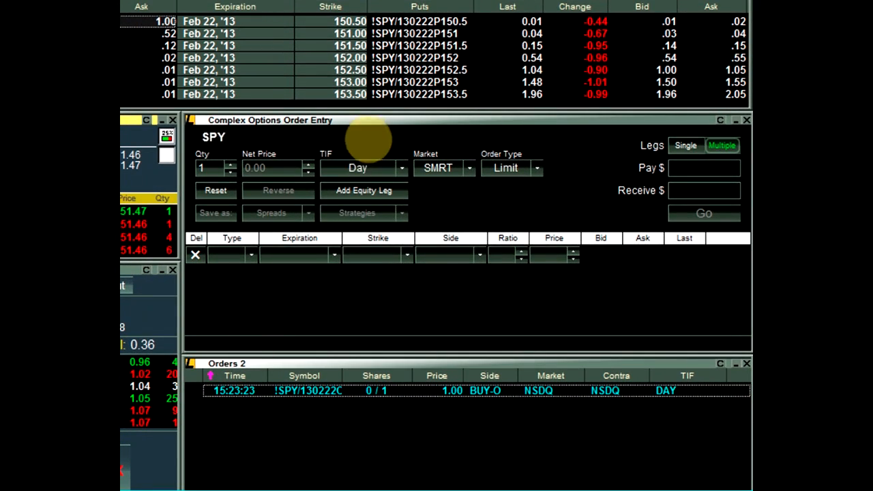
Step: Focus the Complex Options Order Entry and settle on the multi-leg layout
{"action": "left_click", "coordinate": [369, 122]}
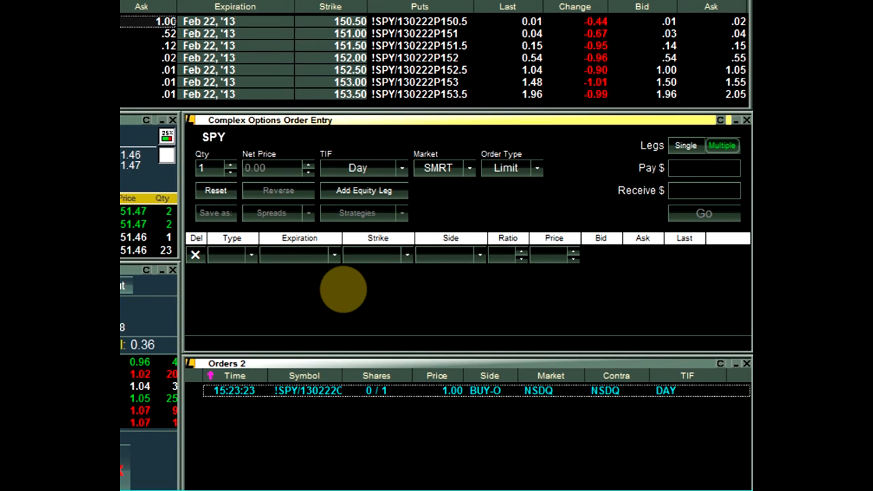
{"action": "left_click", "coordinate": [686, 146]}
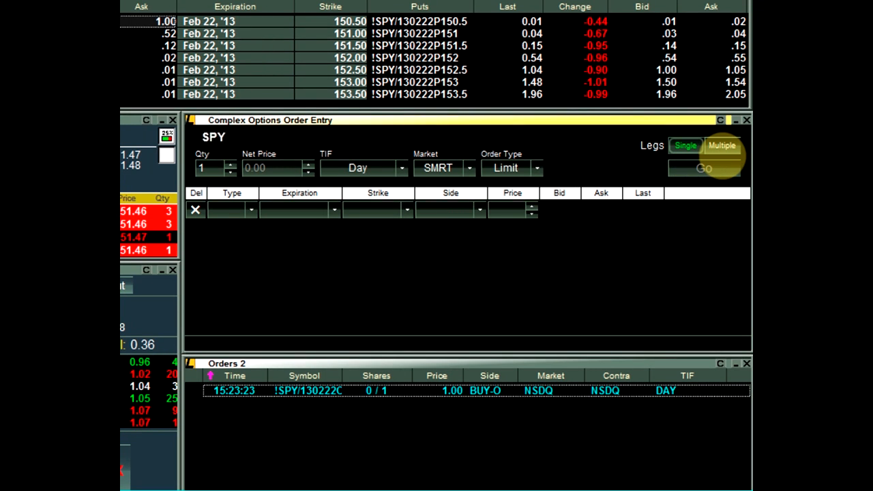
{"action": "left_click", "coordinate": [722, 146]}
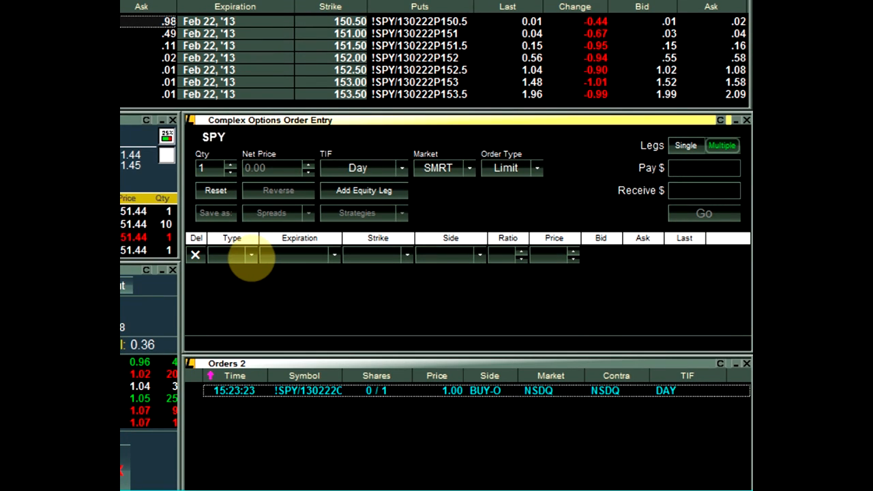
Step: Make the first leg a Buy of the Feb 22 '13 151.00 call
{"action": "left_click", "coordinate": [251, 256]}
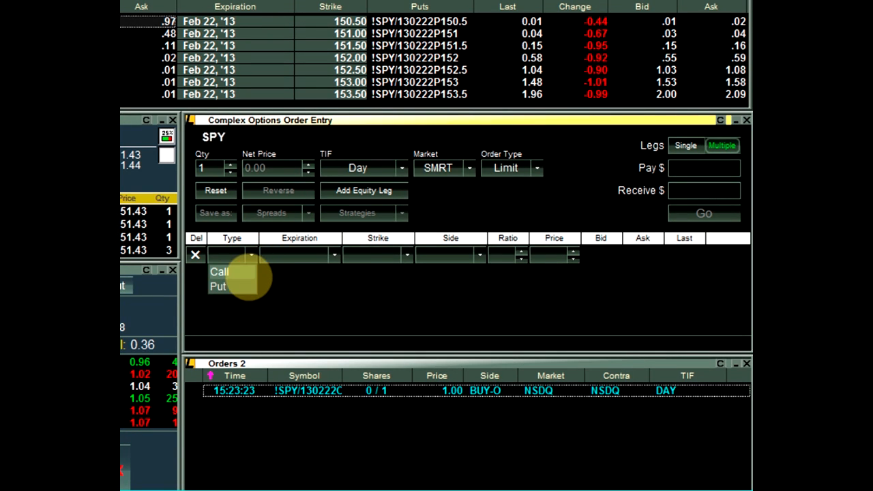
{"action": "left_click", "coordinate": [222, 272]}
{"action": "left_click", "coordinate": [332, 255]}
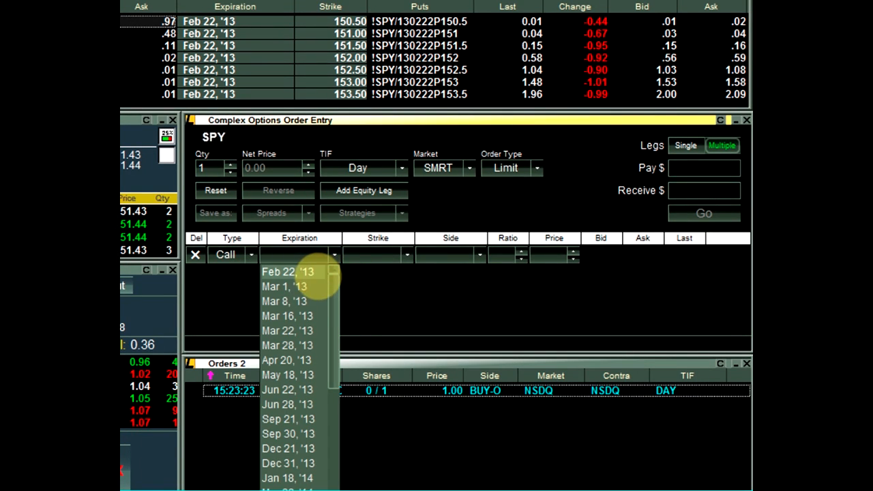
{"action": "left_click", "coordinate": [300, 270]}
{"action": "left_click", "coordinate": [408, 256]}
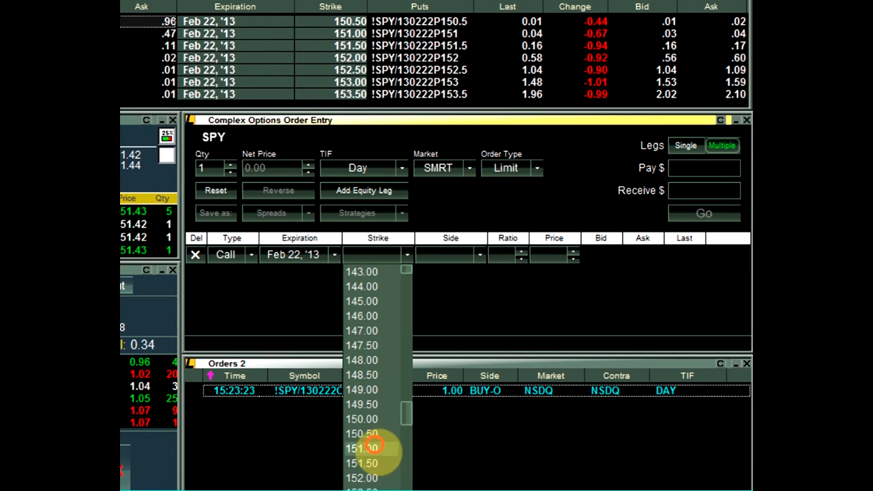
{"action": "left_click", "coordinate": [362, 448]}
{"action": "left_click", "coordinate": [479, 254]}
{"action": "left_click", "coordinate": [437, 268]}
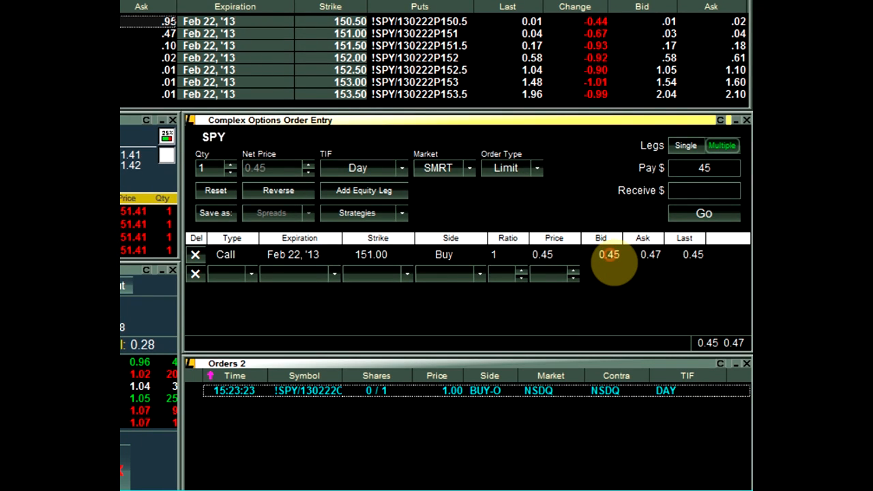
Step: Price the call leg at the last 0.45 and add a 100-share SPY equity Buy leg
{"action": "left_click", "coordinate": [651, 254]}
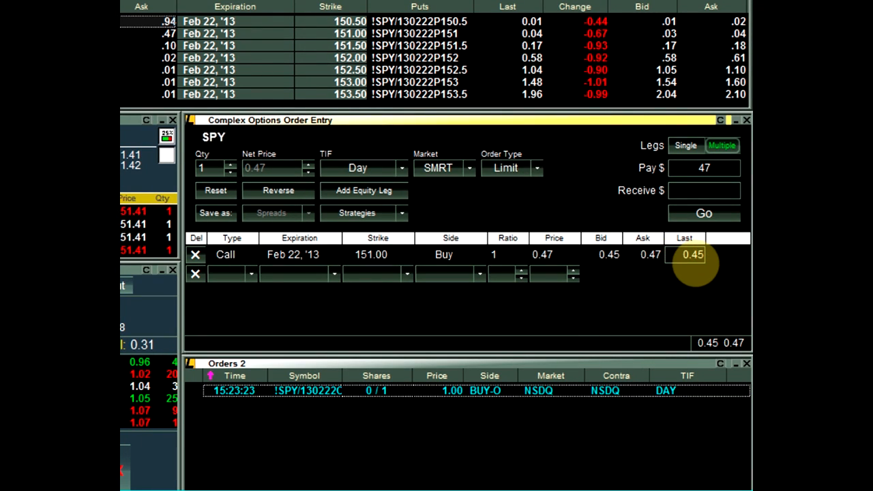
{"action": "left_click", "coordinate": [693, 254]}
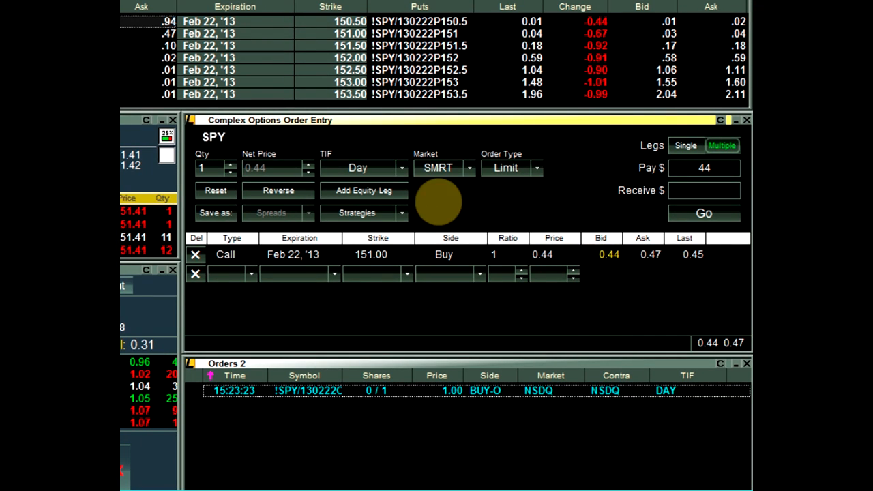
{"action": "left_click", "coordinate": [364, 190]}
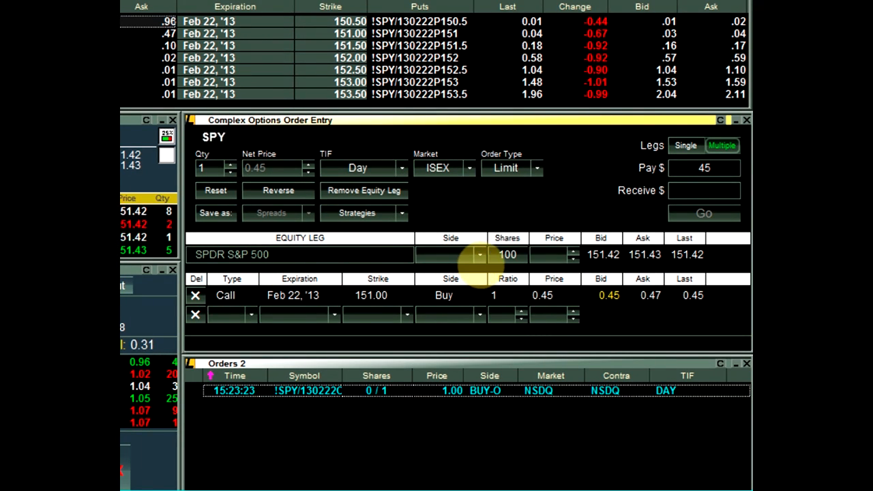
{"action": "left_click", "coordinate": [479, 255]}
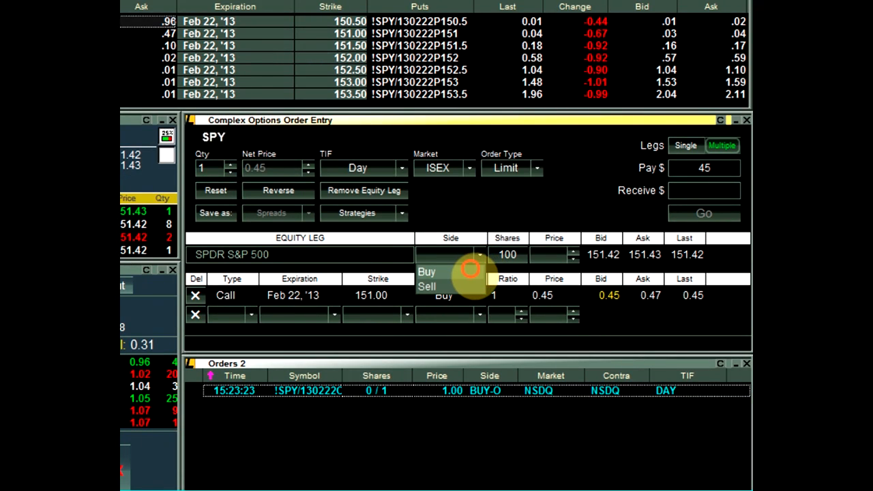
{"action": "left_click", "coordinate": [437, 271]}
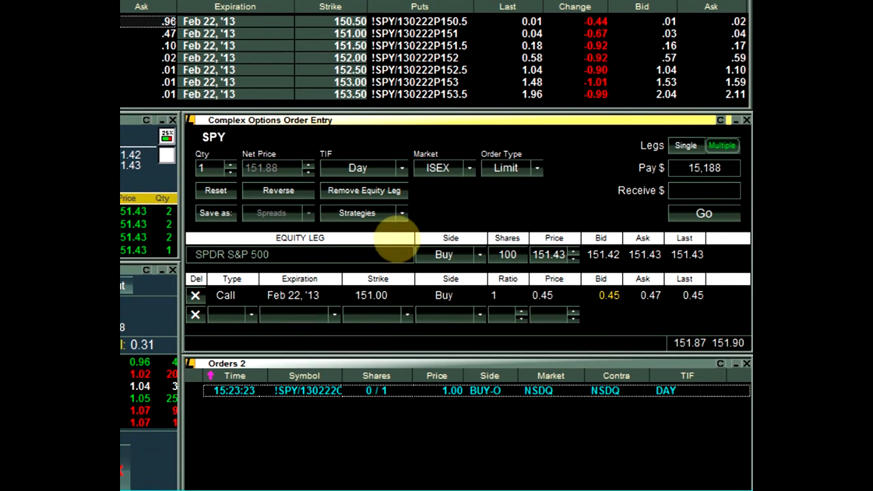
Step: Reverse both legs to Sell, then reverse them back to Buy
{"action": "left_click", "coordinate": [278, 190]}
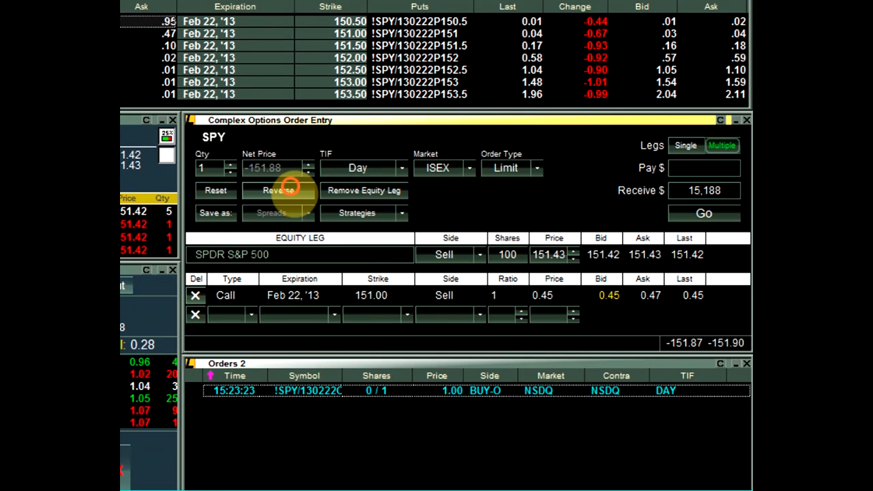
{"action": "left_click", "coordinate": [288, 189]}
Step: Save the spread as Spy1 and show it in the saved spreads list
{"action": "left_click", "coordinate": [215, 212]}
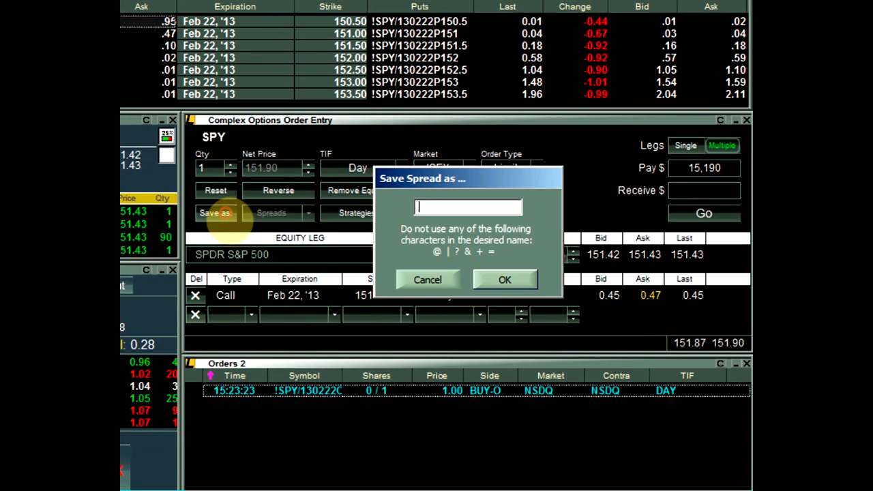
{"action": "type", "text": "Spy1"}
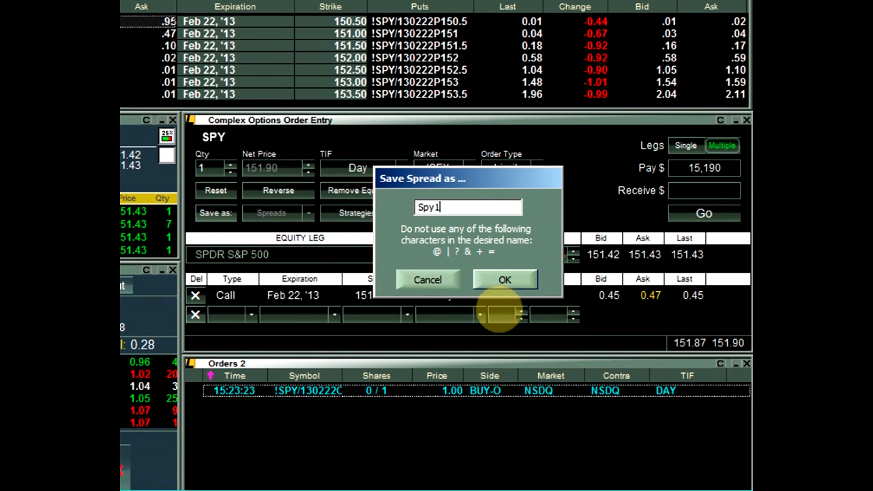
{"action": "left_click", "coordinate": [505, 280]}
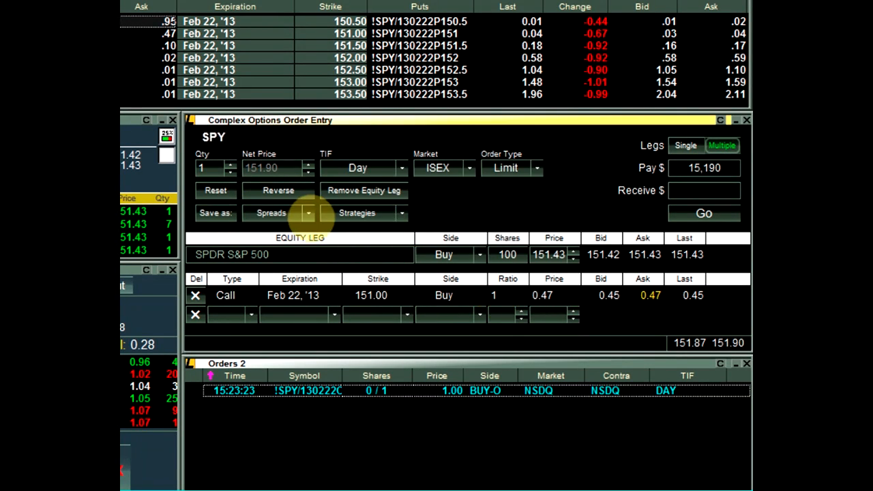
{"action": "left_click", "coordinate": [309, 213]}
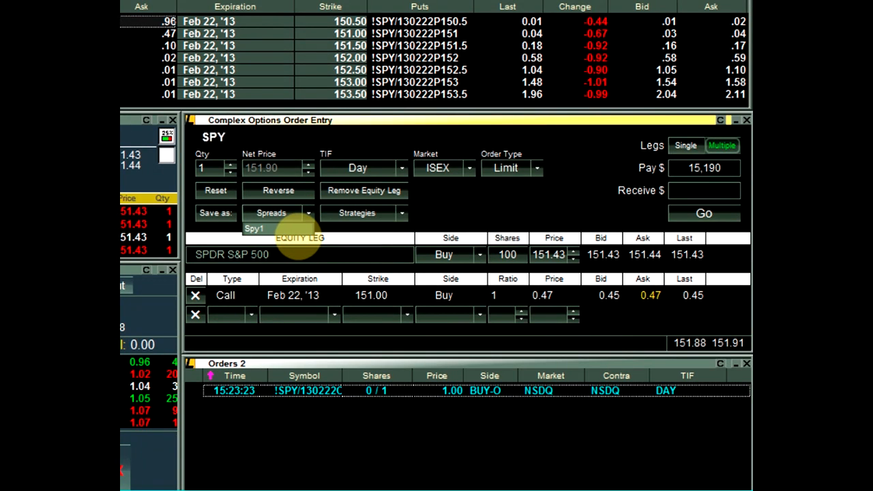
Step: Apply the Covered Call strategy, delete the call leg, then reset the ticket to empty
{"action": "left_click", "coordinate": [259, 229]}
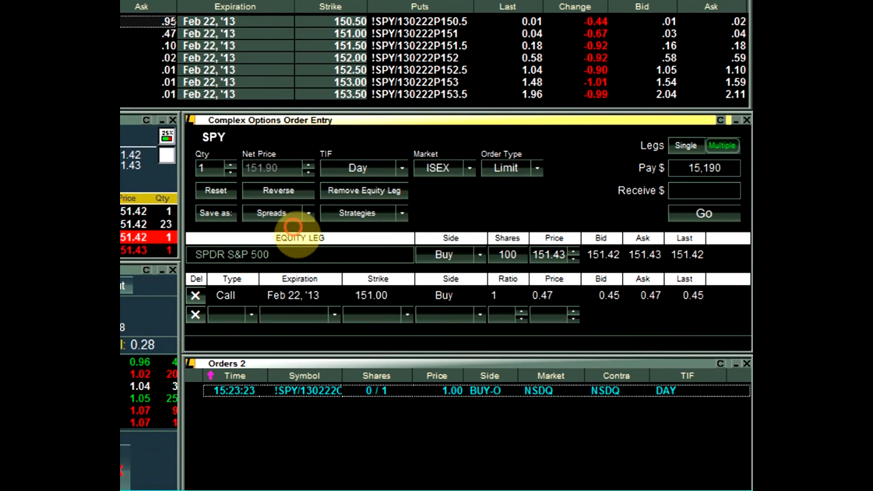
{"action": "left_click", "coordinate": [401, 213]}
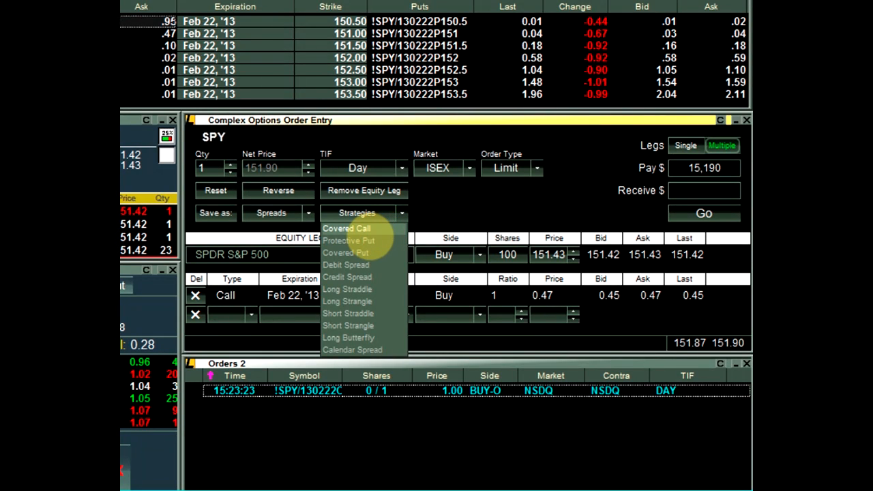
{"action": "left_click", "coordinate": [355, 229]}
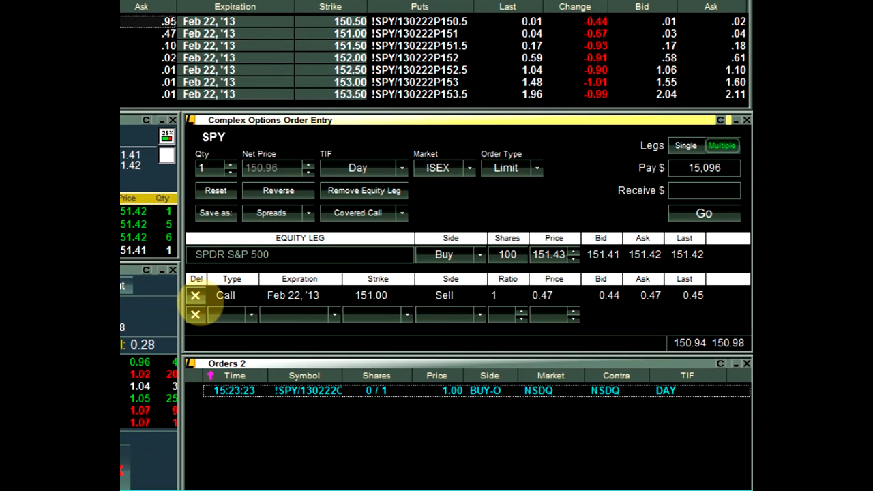
{"action": "left_click", "coordinate": [195, 295]}
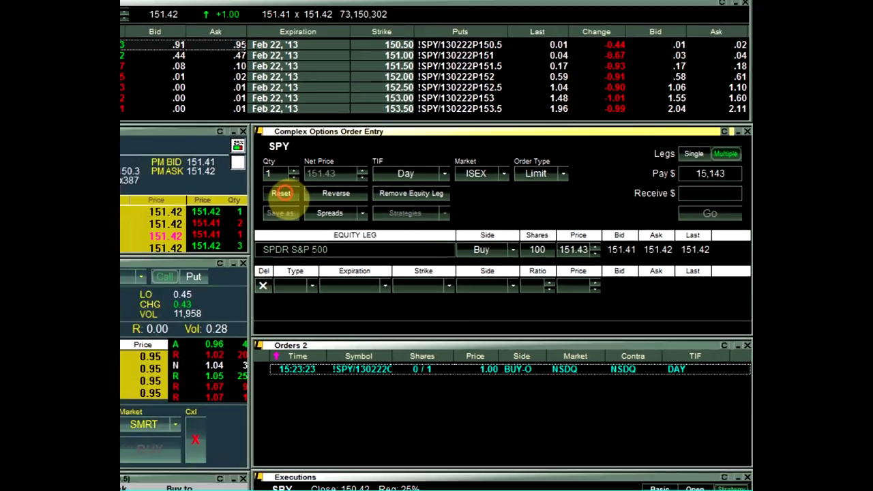
{"action": "left_click", "coordinate": [215, 191]}
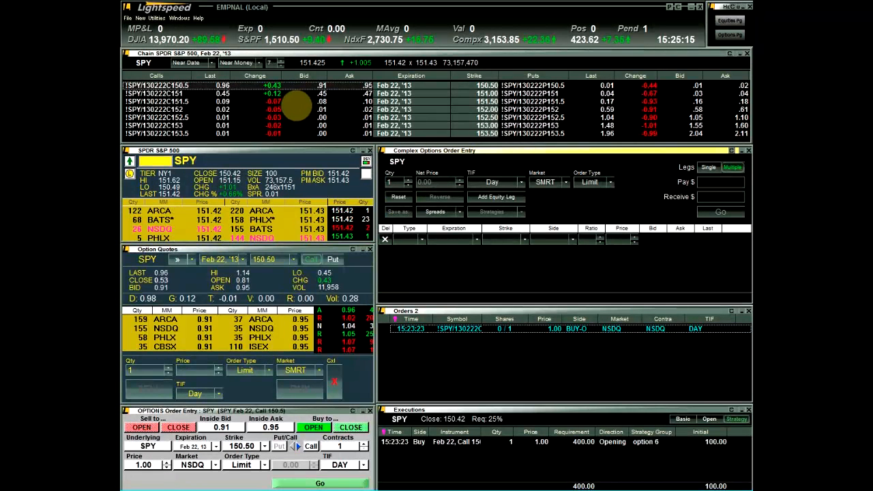
Step: From the 151 call chain row, add a Debit Spread (buy 151.00, sell 151.50) to the complex ticket
{"action": "left_click", "coordinate": [276, 94]}
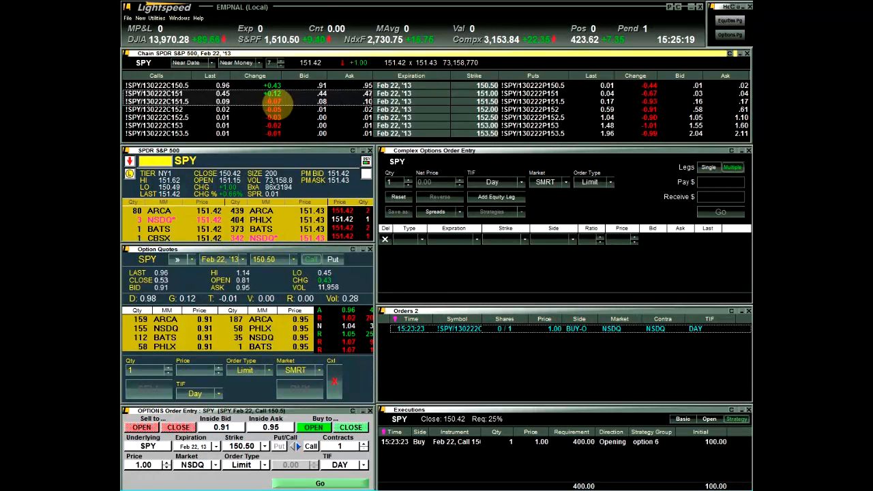
{"action": "right_click", "coordinate": [280, 104]}
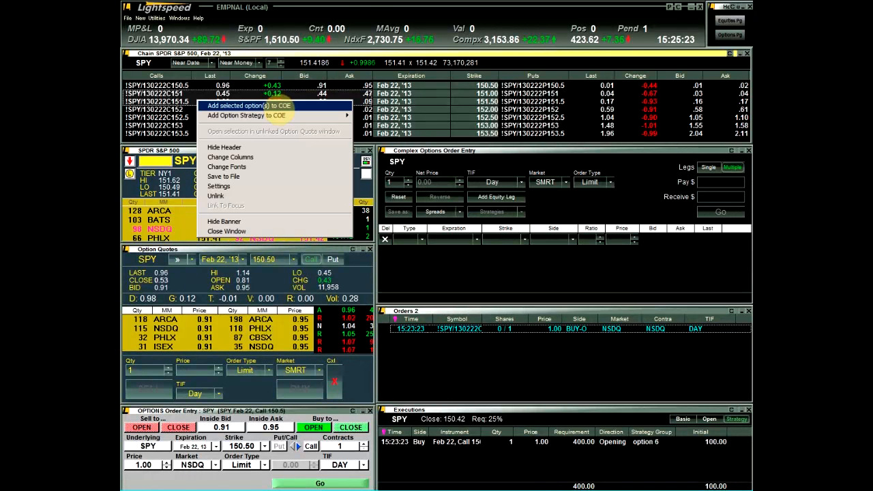
{"action": "mouse_move", "coordinate": [247, 115]}
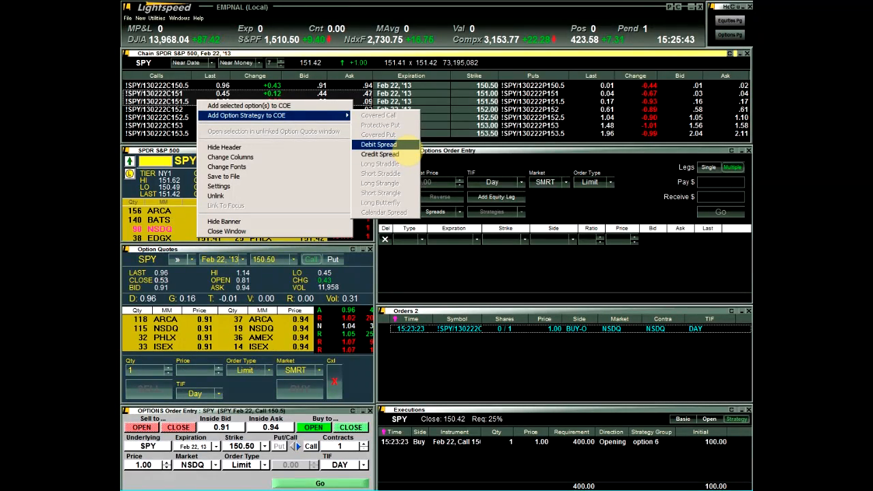
{"action": "left_click", "coordinate": [378, 145]}
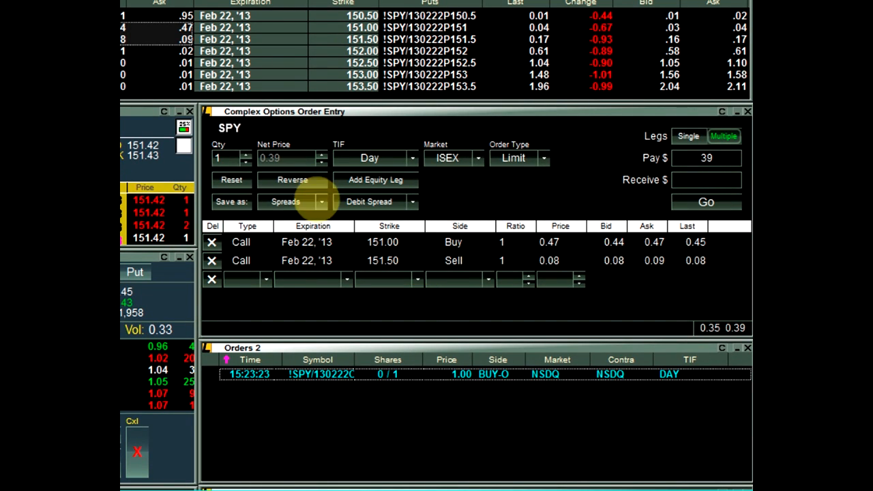
Step: Send the 3-lot debit spread at 0.39, confirm it, and expand its legs in Orders
{"action": "left_click", "coordinate": [244, 154]}
{"action": "left_click", "coordinate": [244, 155]}
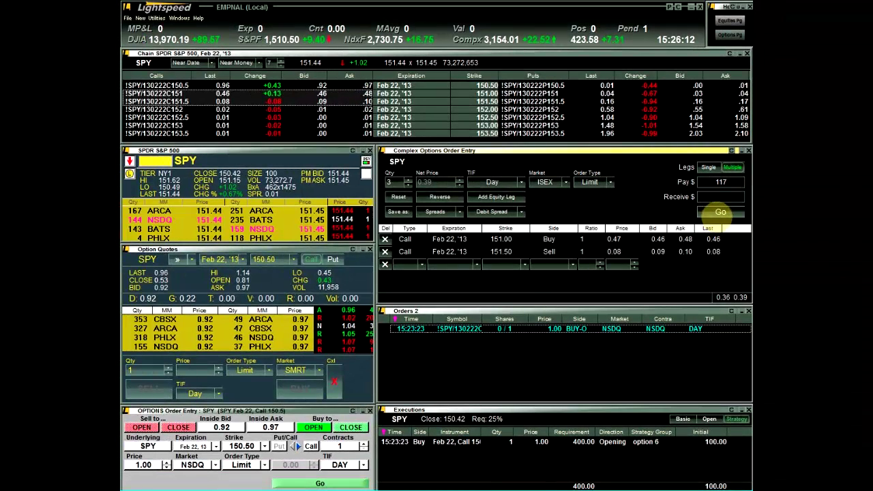
{"action": "left_click", "coordinate": [721, 212]}
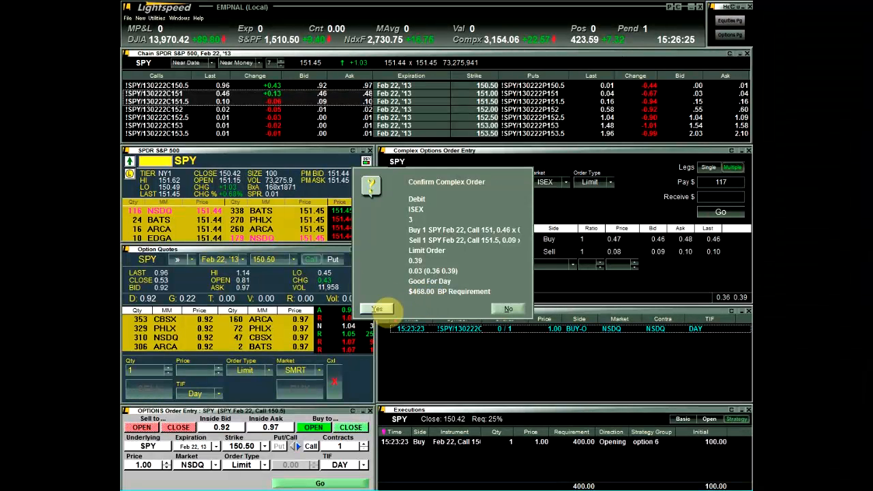
{"action": "left_click", "coordinate": [377, 309]}
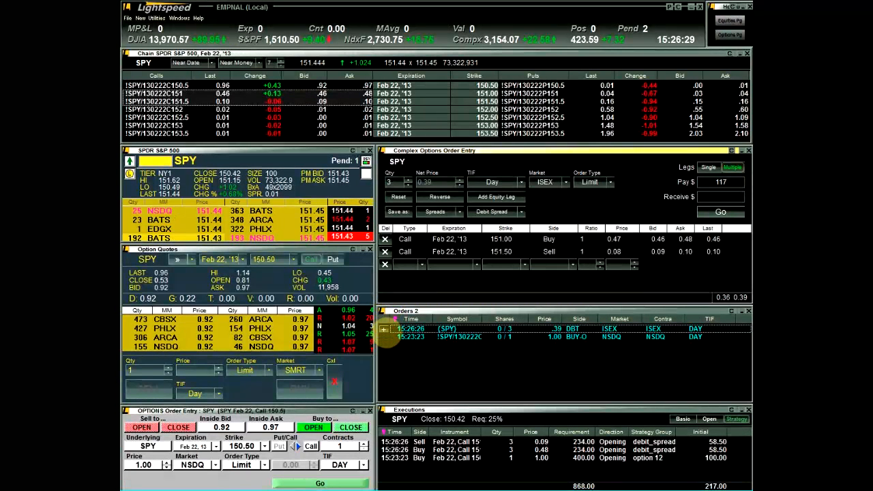
{"action": "left_click", "coordinate": [383, 330]}
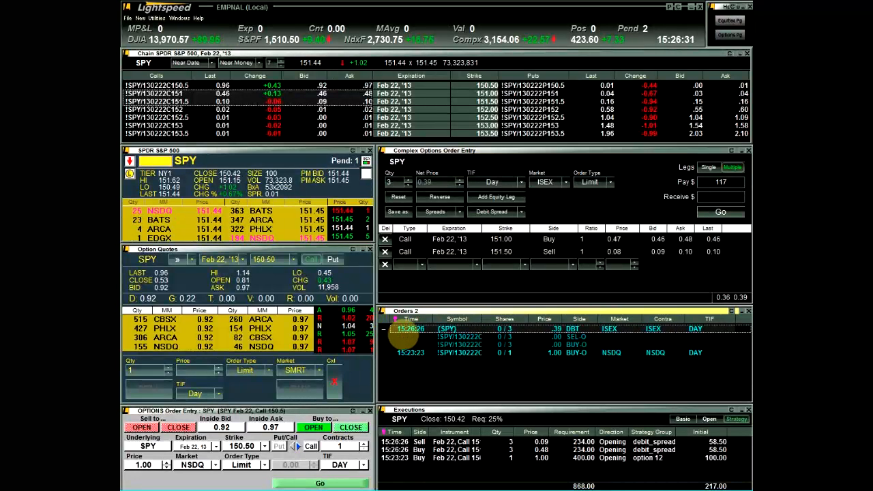
Step: Cancel the pending SPY spread order and reset the complex ticket's legs
{"action": "right_click", "coordinate": [410, 330]}
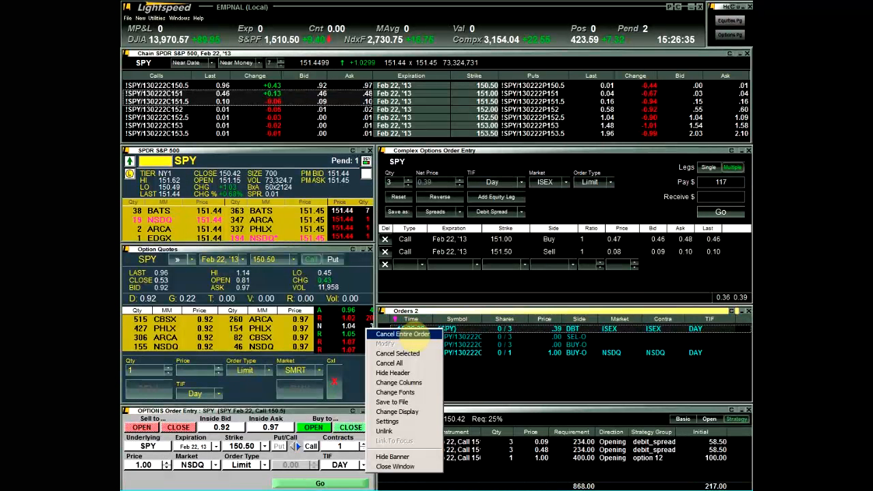
{"action": "left_click", "coordinate": [407, 334]}
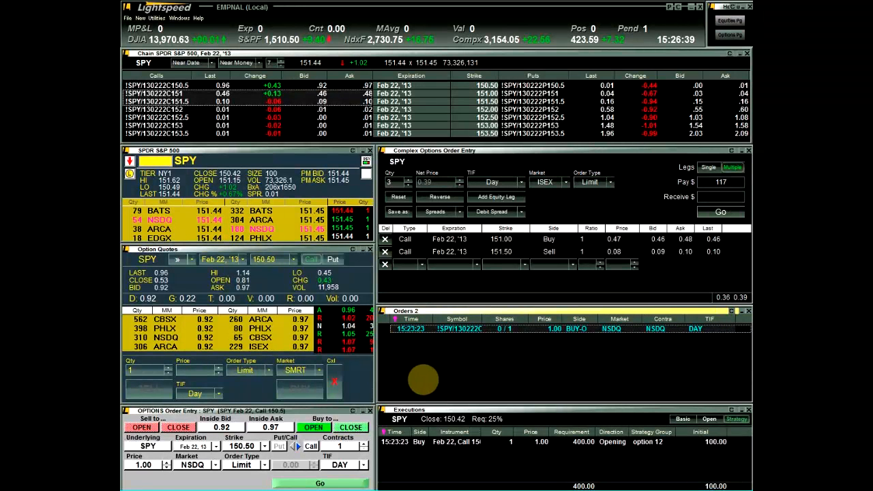
{"action": "left_click", "coordinate": [442, 442]}
{"action": "right_click", "coordinate": [442, 442]}
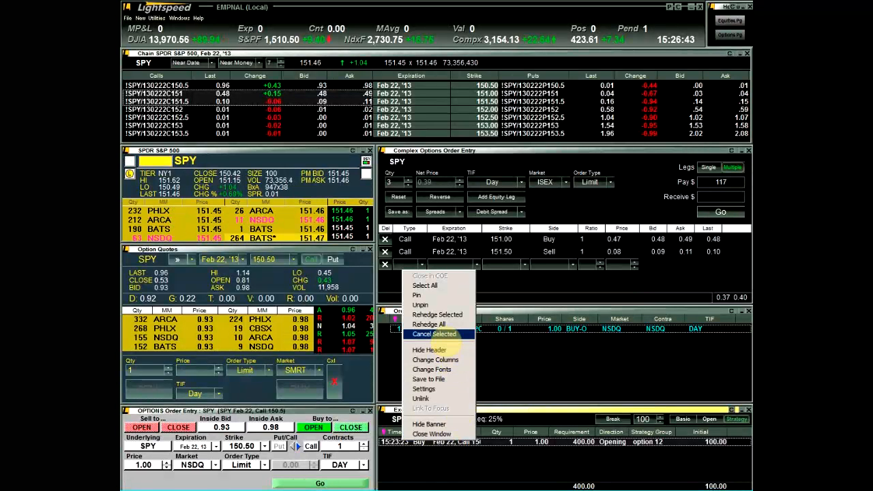
{"action": "left_click", "coordinate": [443, 334]}
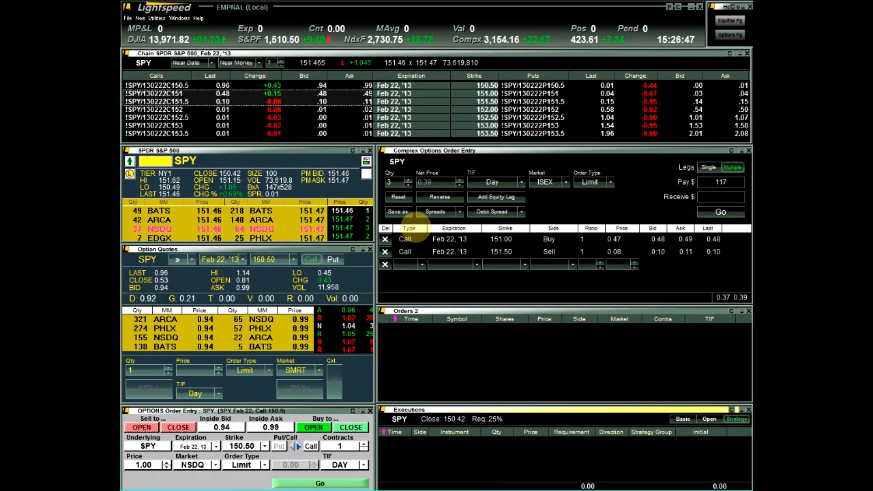
{"action": "left_click", "coordinate": [399, 197]}
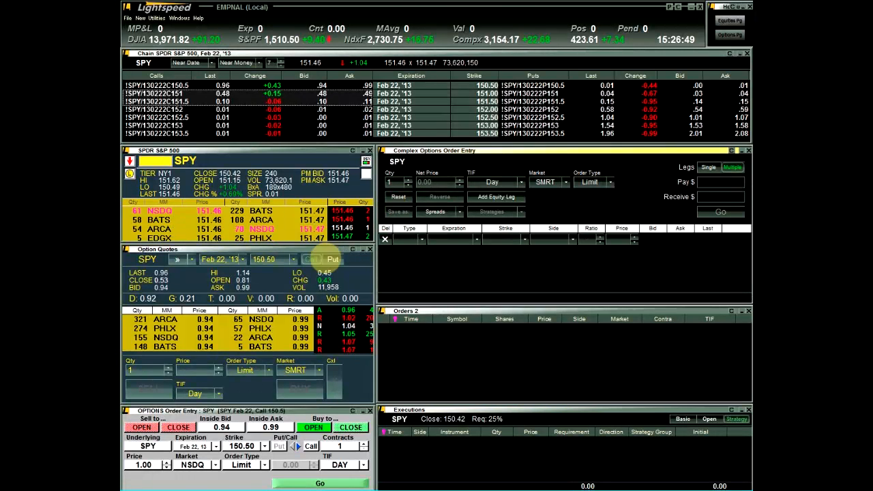
Step: Hide and then restore the Level 2 order ticket in Option Quotes
{"action": "right_click", "coordinate": [153, 327]}
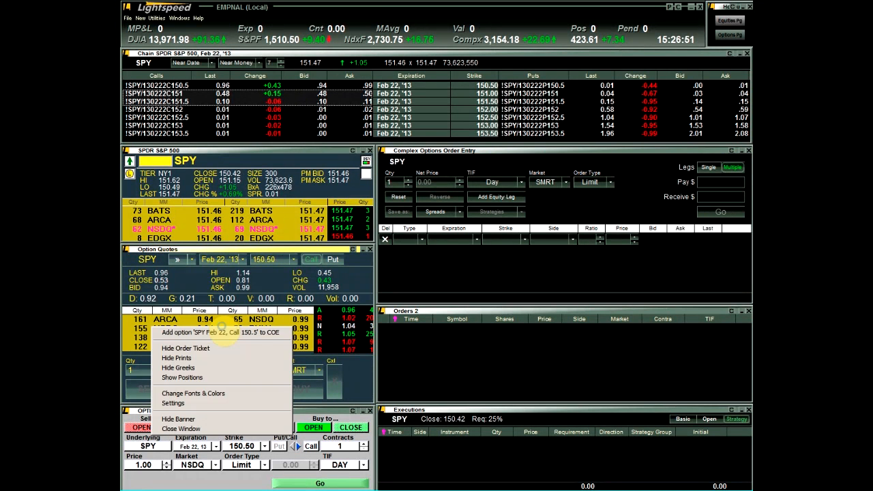
{"action": "left_click", "coordinate": [220, 349]}
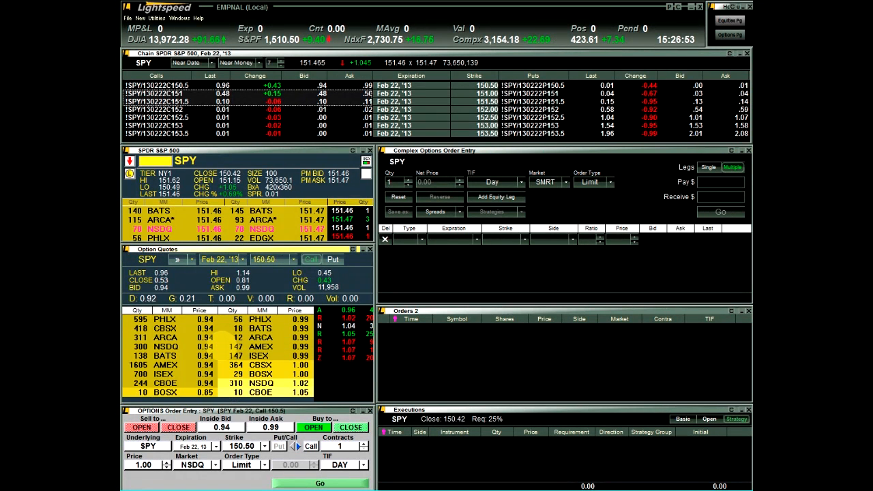
{"action": "right_click", "coordinate": [208, 330]}
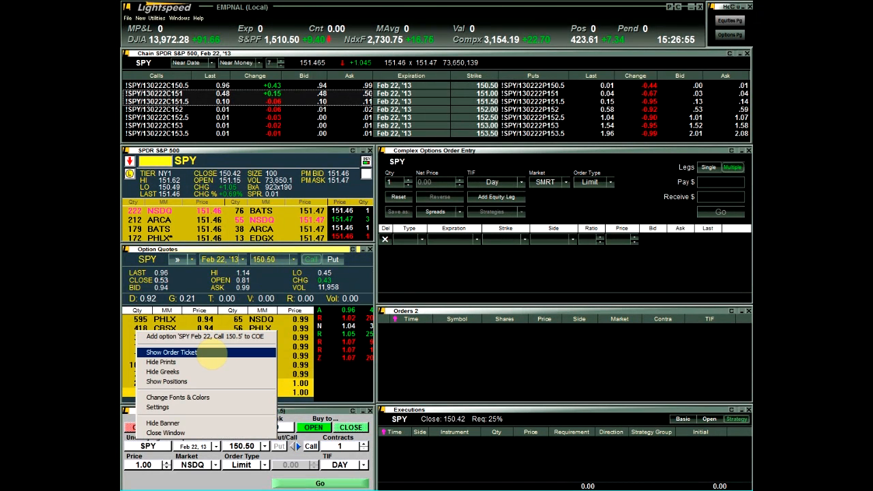
{"action": "left_click", "coordinate": [191, 352]}
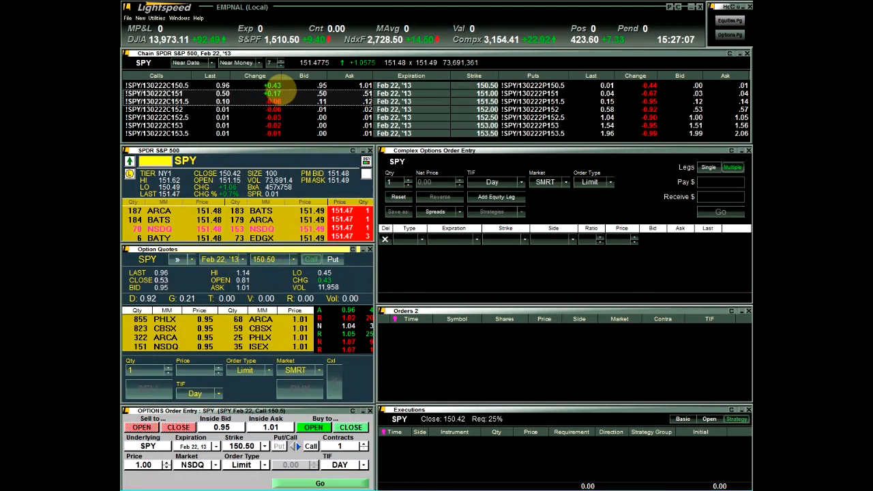
Step: Show the SPY Feb 22 '13 151.50 call in Option Quotes with ticket quantity 3
{"action": "left_click", "coordinate": [285, 94]}
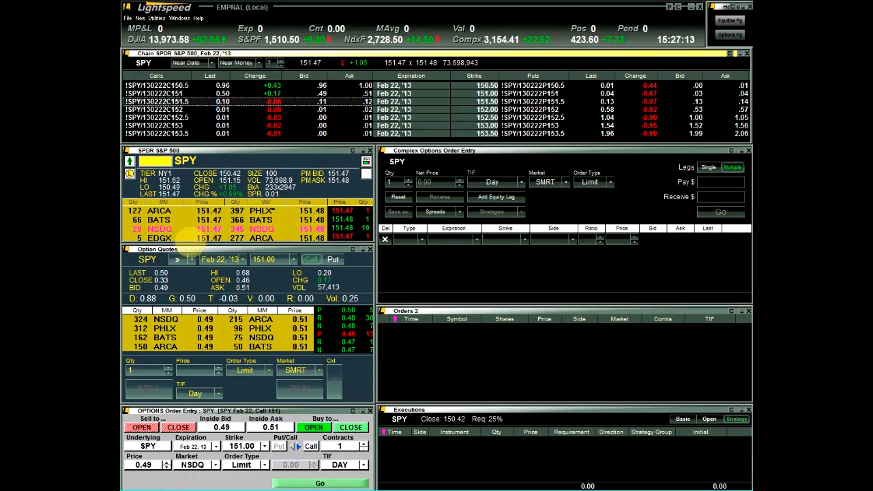
{"action": "left_click", "coordinate": [176, 259]}
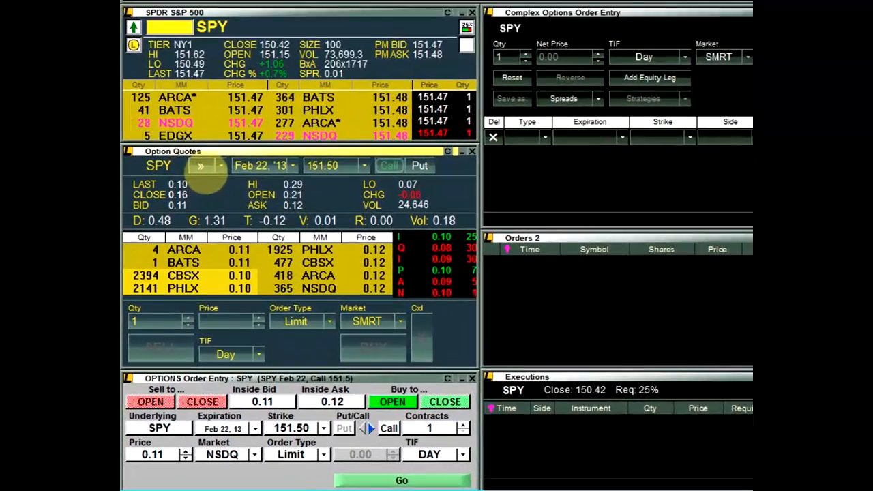
{"action": "left_click", "coordinate": [291, 165]}
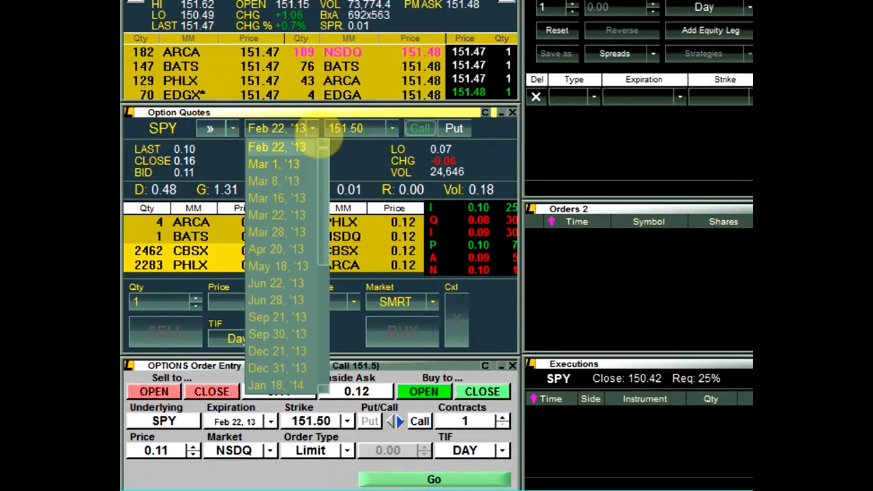
{"action": "left_click", "coordinate": [286, 148]}
{"action": "left_click", "coordinate": [393, 128]}
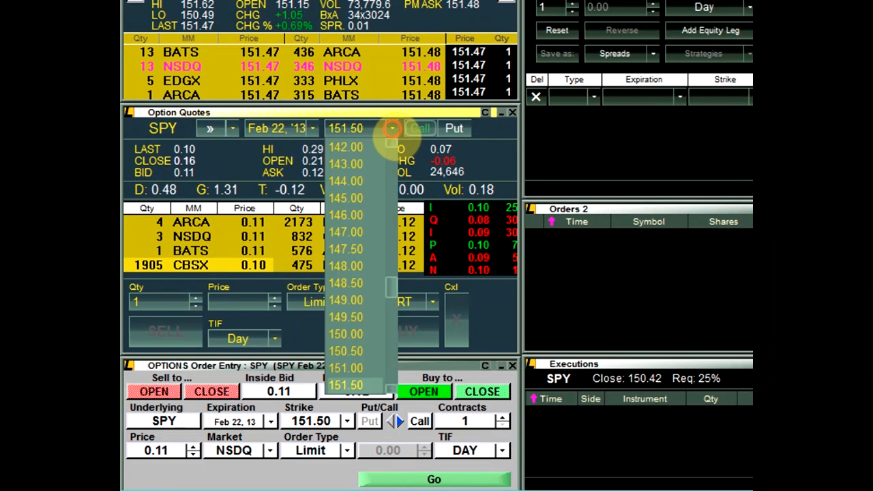
{"action": "left_click", "coordinate": [393, 128]}
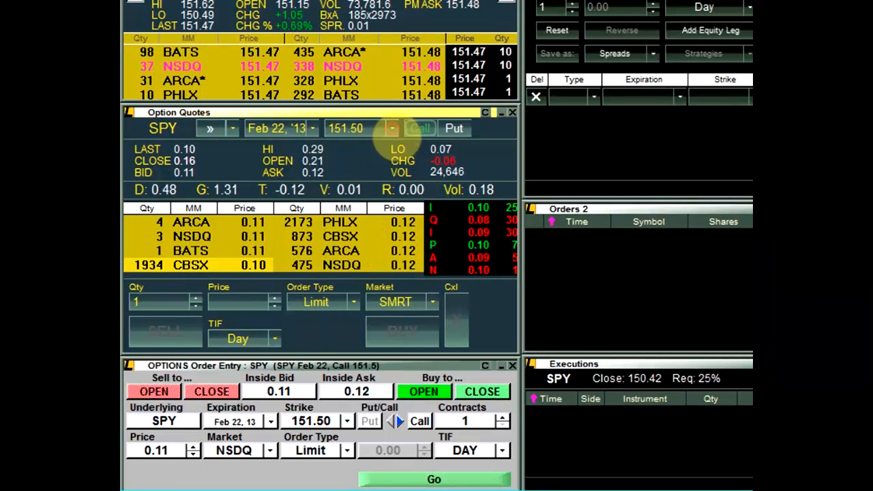
{"action": "left_click", "coordinate": [194, 298]}
{"action": "type", "text": "3"}
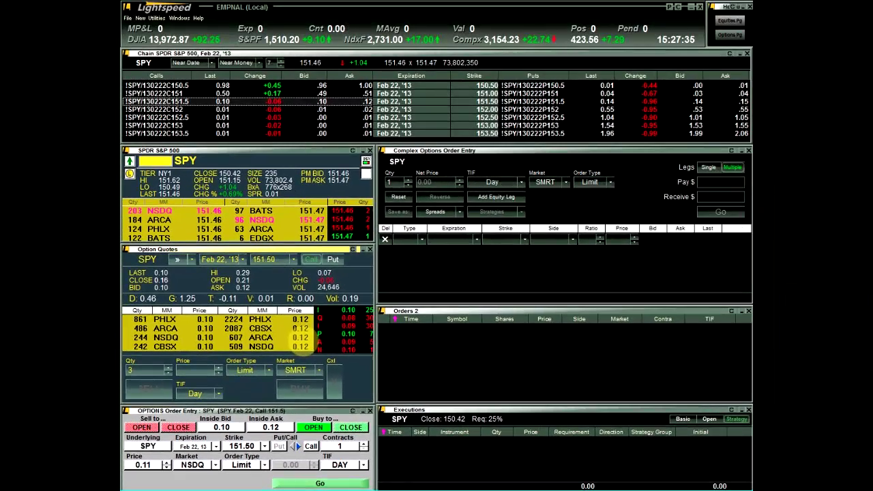
Step: Take ARCA 0.12 from the ask and send the confirmed buy of 3 SPY 151.5 calls
{"action": "left_click", "coordinate": [300, 312]}
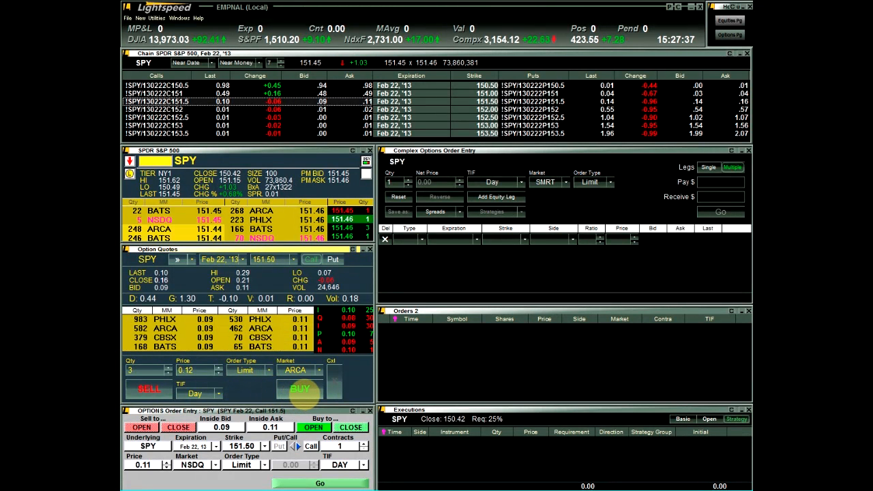
{"action": "left_click", "coordinate": [300, 388]}
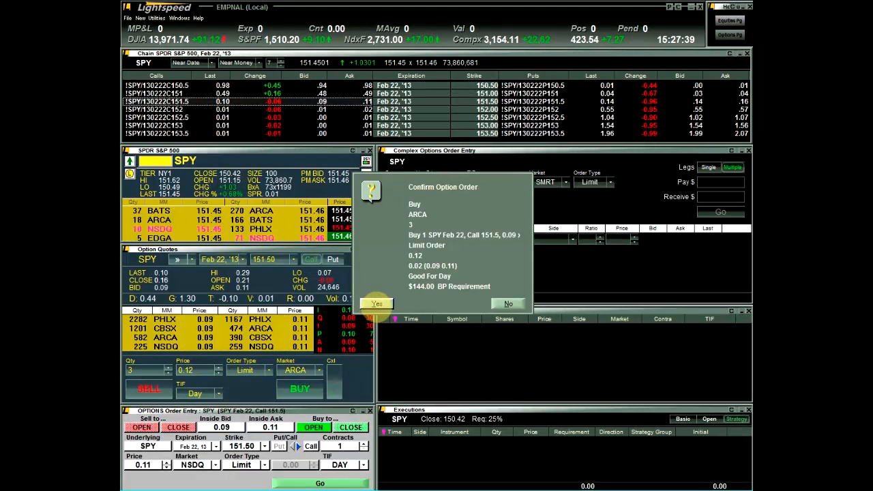
{"action": "left_click", "coordinate": [377, 304]}
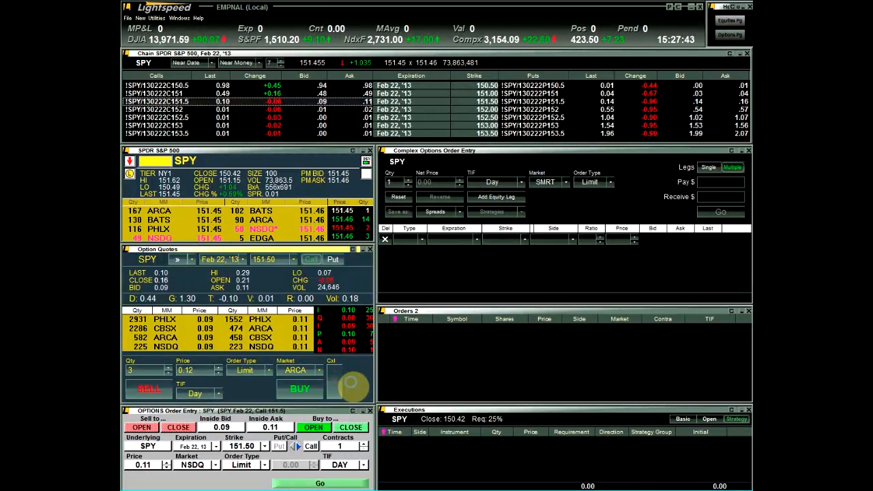
{"action": "right_click", "coordinate": [334, 385]}
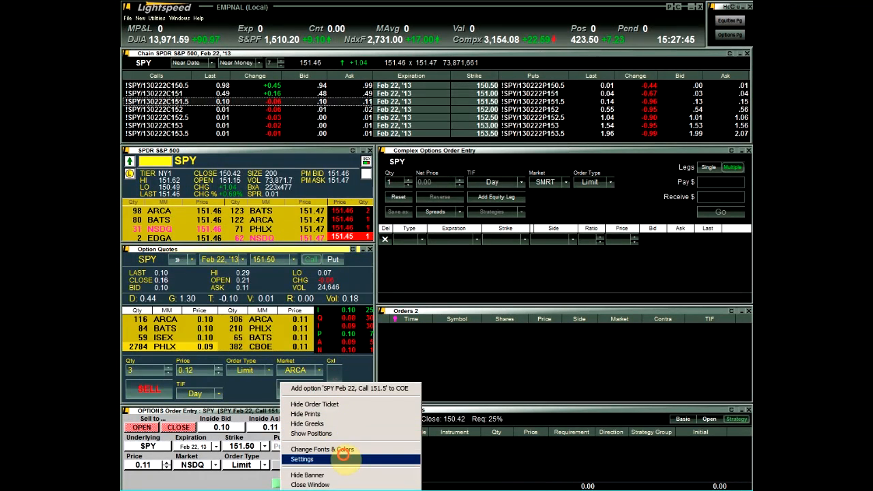
{"action": "left_click", "coordinate": [302, 460]}
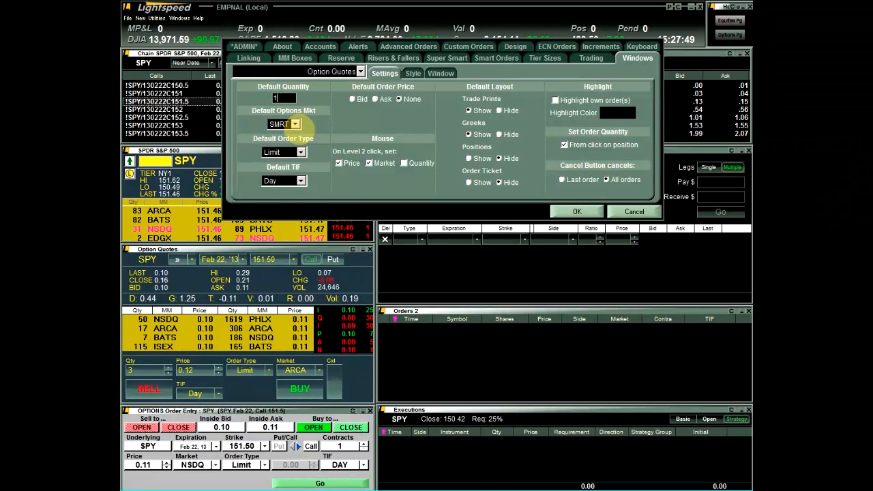
{"action": "left_click", "coordinate": [296, 124]}
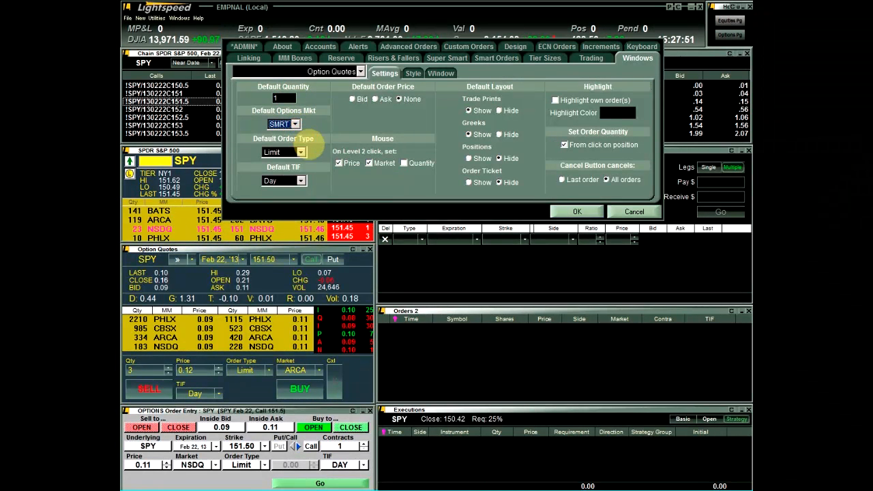
{"action": "left_click", "coordinate": [302, 152]}
{"action": "left_click", "coordinate": [271, 162]}
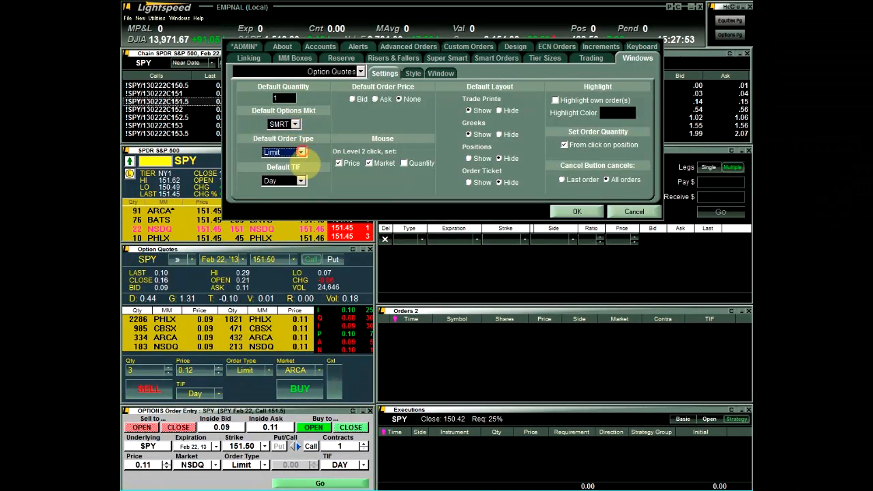
{"action": "left_click", "coordinate": [302, 180]}
{"action": "left_click", "coordinate": [300, 183]}
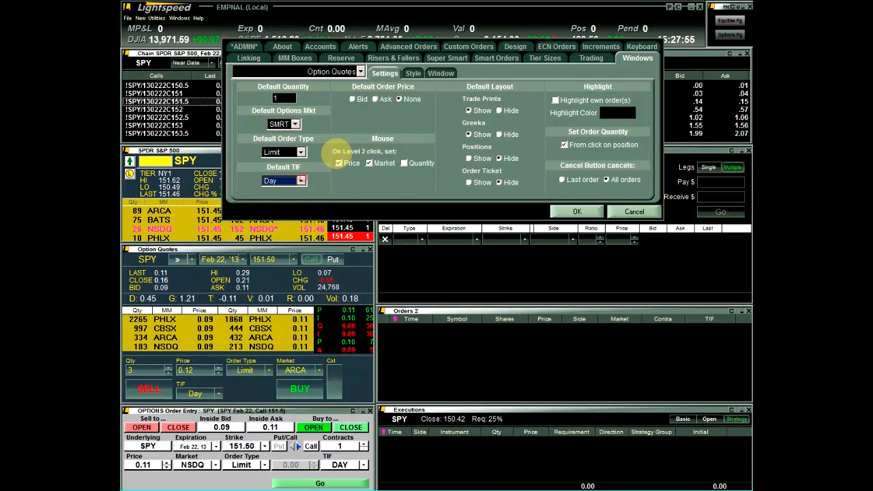
{"action": "left_click", "coordinate": [413, 74]}
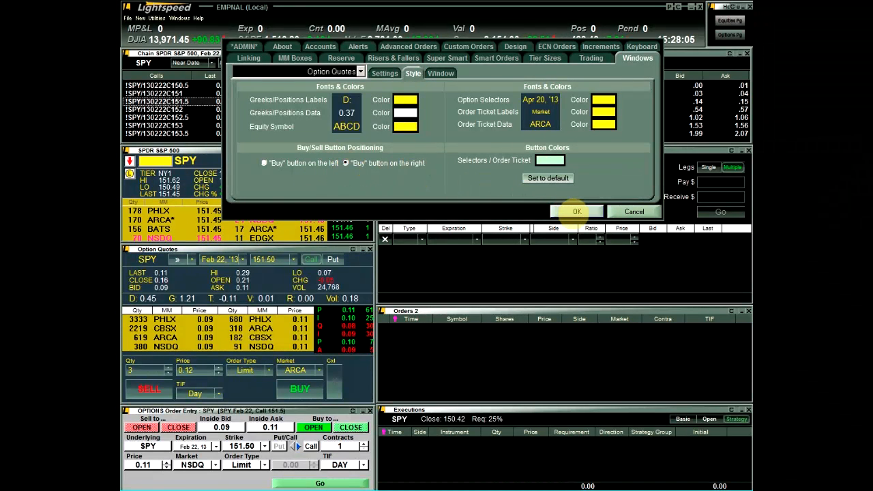
{"action": "left_click", "coordinate": [577, 211]}
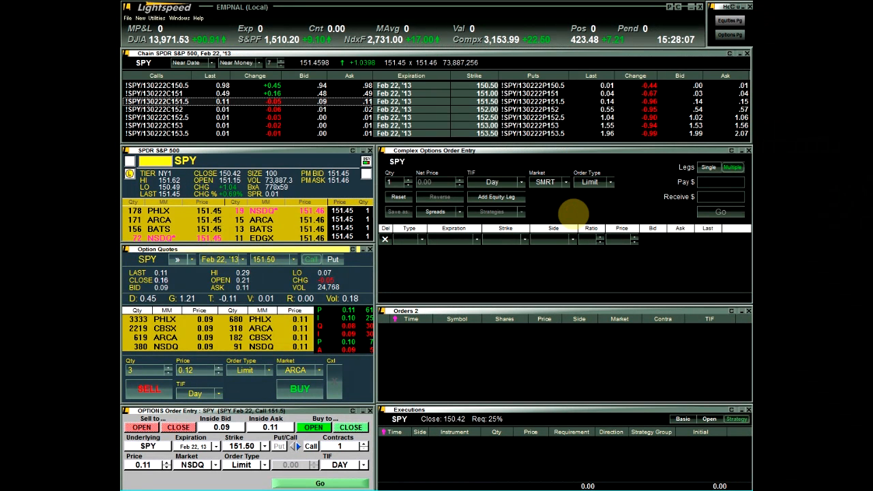